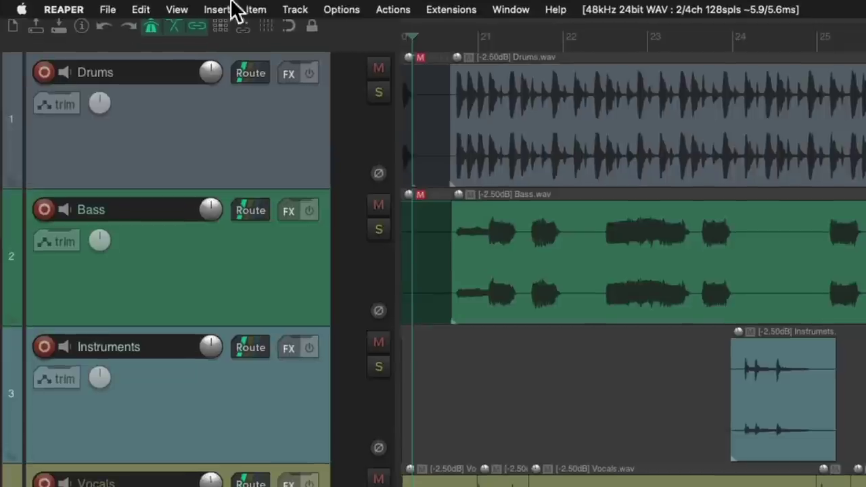
Show the master track and open its FX chain with the 1175 Compressor (threshold -4.8, ratio 4).
left_click(128, 9)
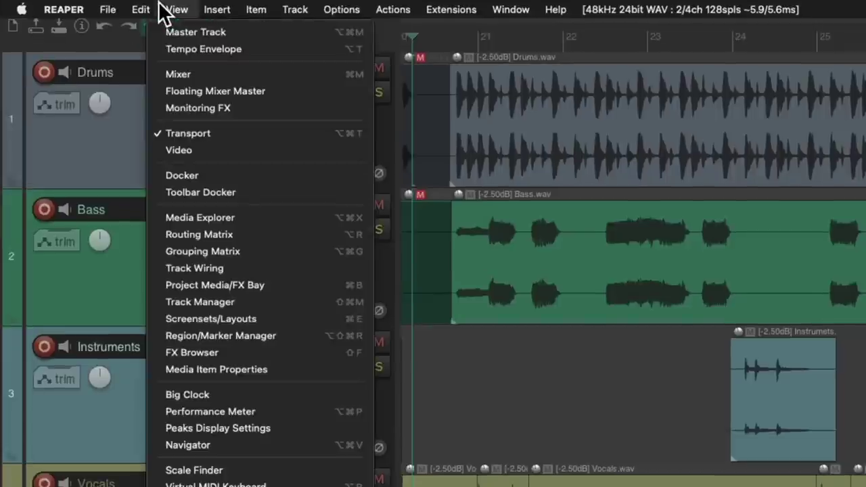
left_click(157, 34)
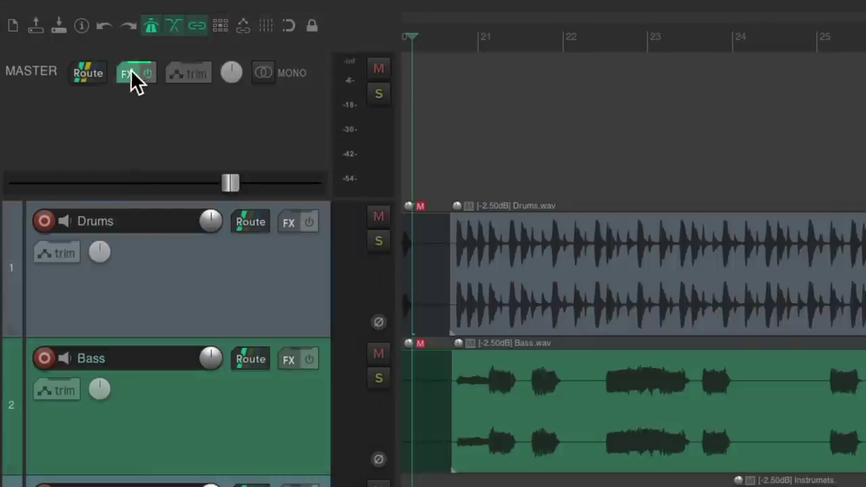
left_click(129, 73)
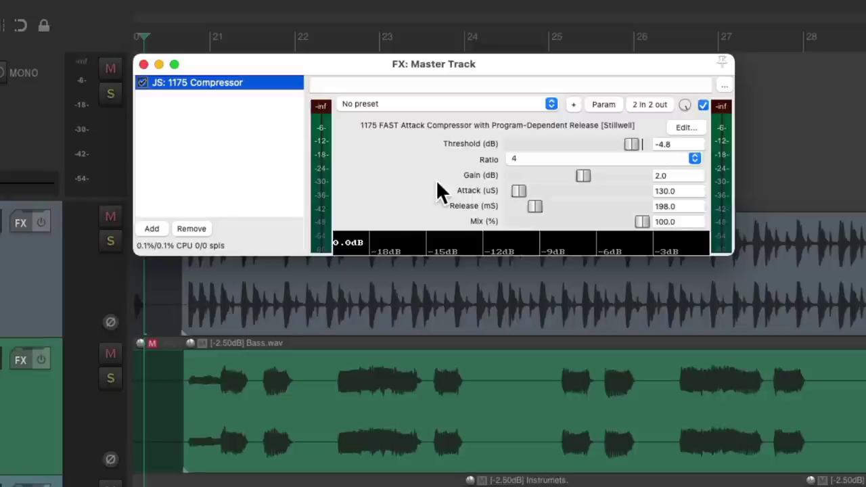
Add JS: Loudness Meter Peak/RMS/LUFS (Cockos) to the master chain after the 1175 Compressor.
double_click(256, 145)
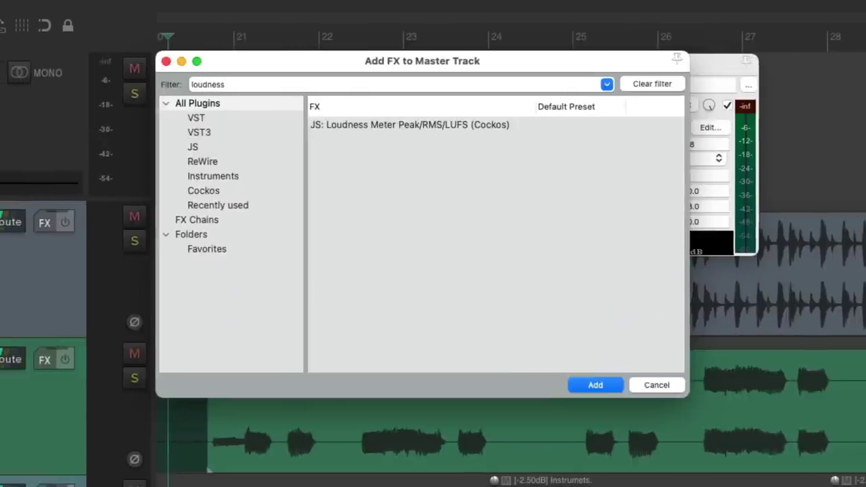
left_click(391, 126)
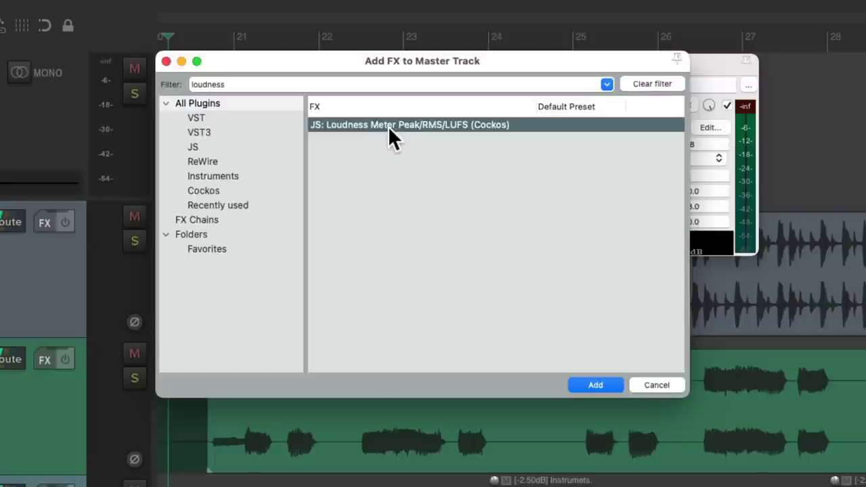
double_click(391, 128)
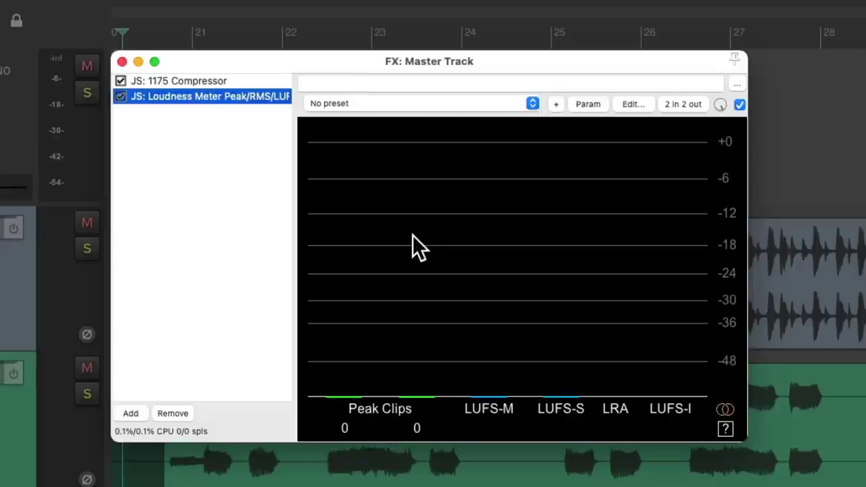
Play the mix and read +1.0 peaks with clipping and -10.4 LUFS integrated on the Loudness Meter.
key("space")
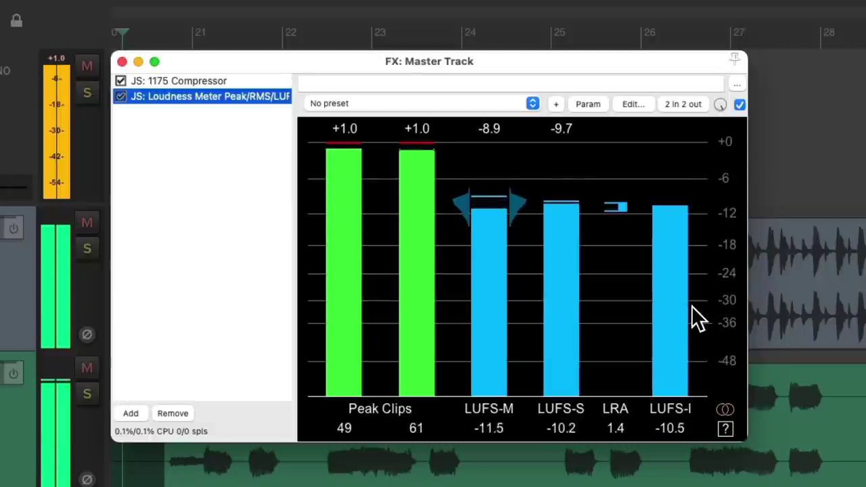
key("space")
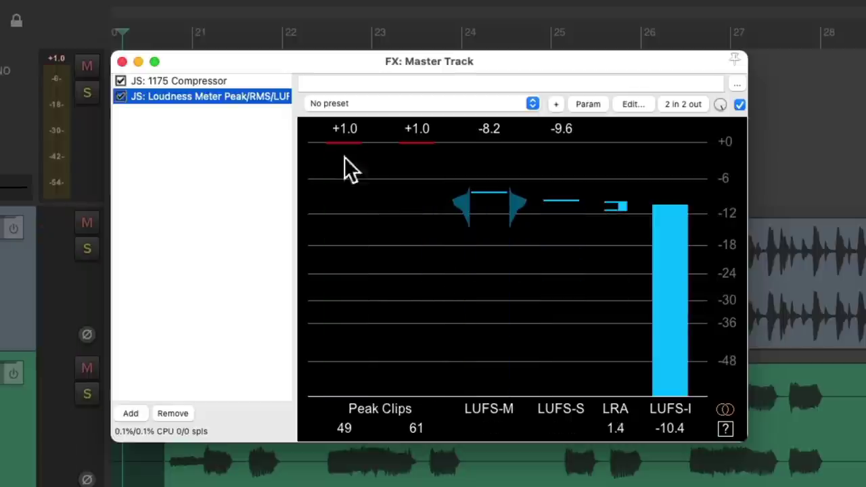
double_click(195, 122)
Add JS: Volume/Pan Smoother v5 to the master chain using the 'volume' filter.
type("volume")
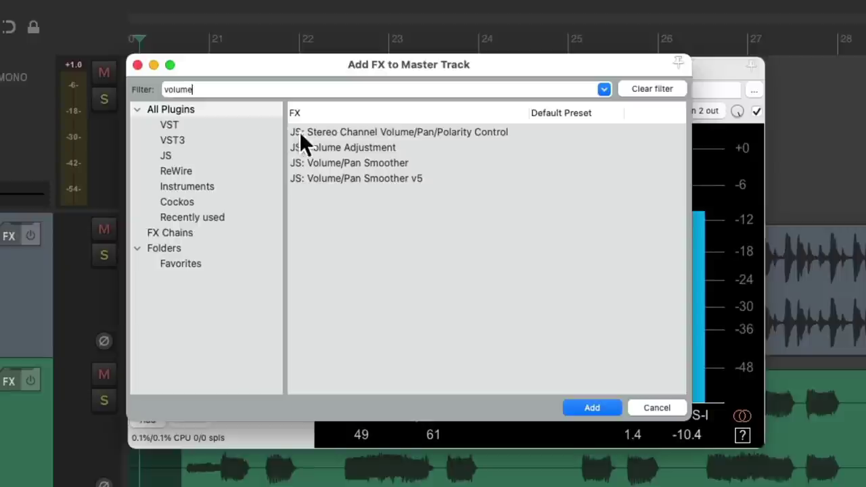
left_click(380, 178)
double_click(381, 181)
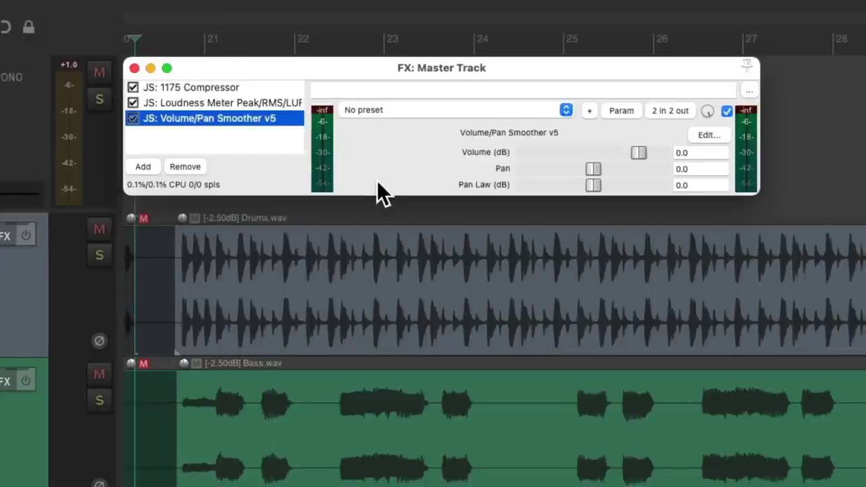
Move the smoother above the Loudness Meter and lower its volume to -3.0 dB.
left_click_drag(245, 118, 245, 102)
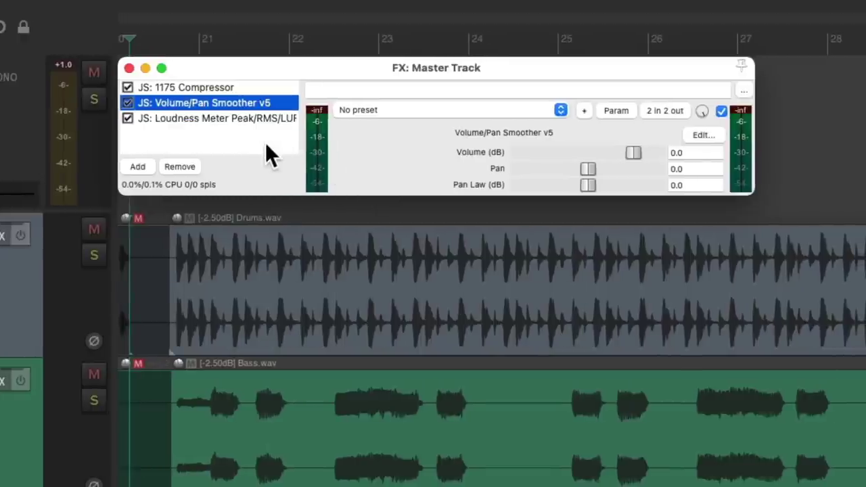
left_click_drag(634, 155, 629, 162)
left_click(280, 118)
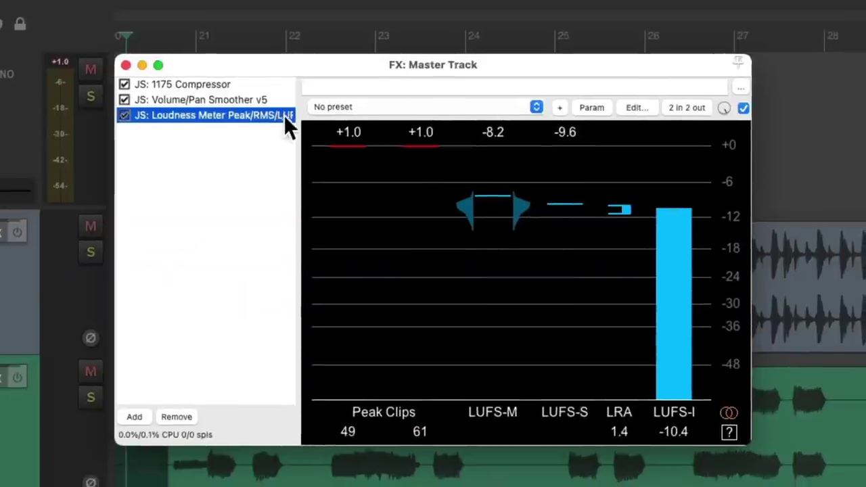
Reset and replay the meter to read -2.0 peaks, no clips and -13.6 LUFS, then select the smoother.
left_click(429, 135)
key("space")
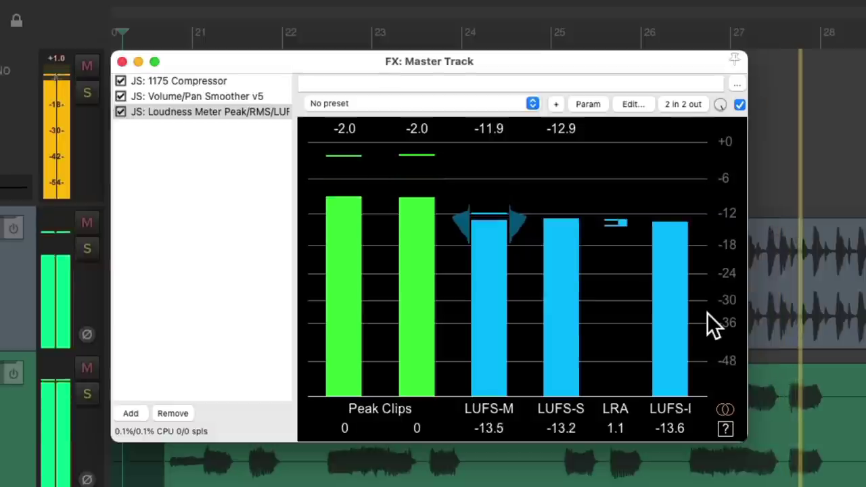
key("space")
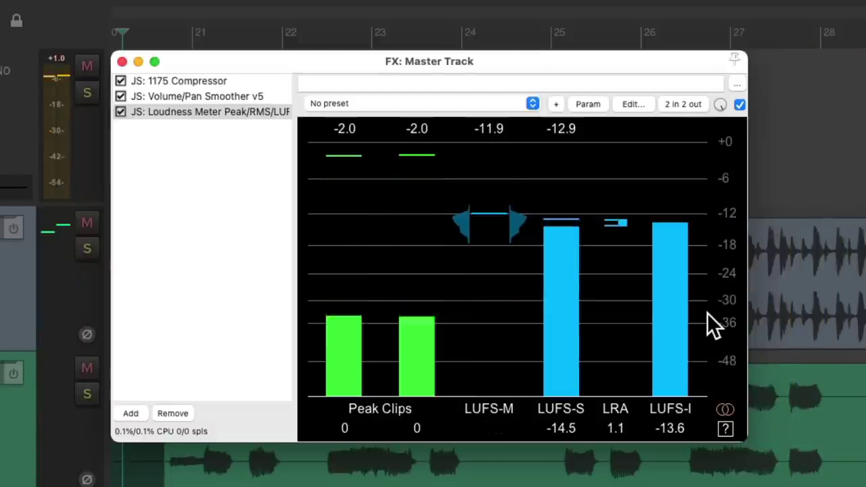
left_click(247, 96)
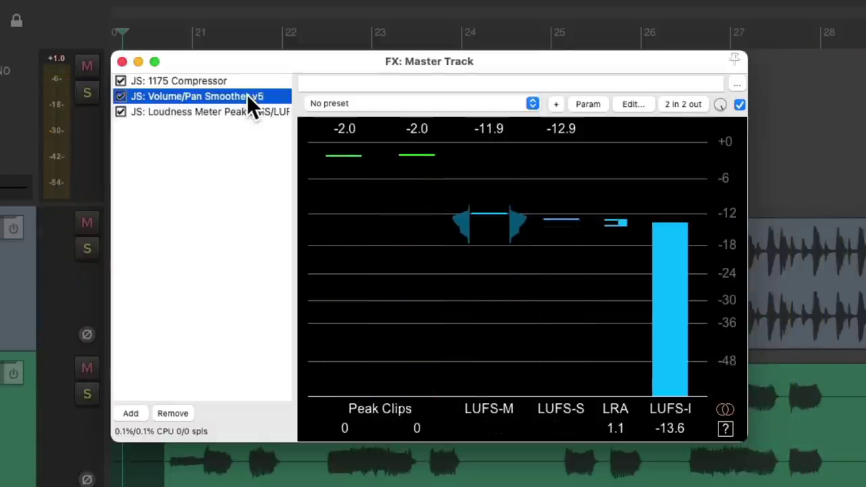
Remove the Volume/Pan Smoother and add VST: ReaLimit (Cockos) from the Cockos category.
left_click(186, 160)
double_click(205, 161)
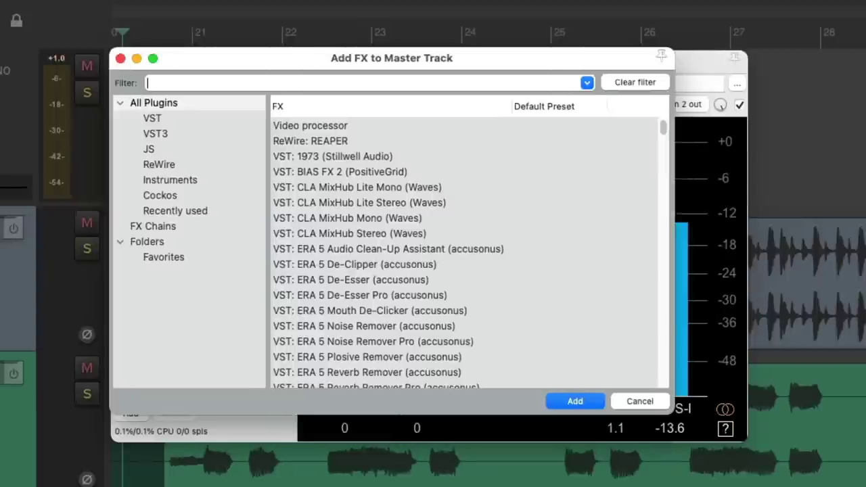
left_click(226, 196)
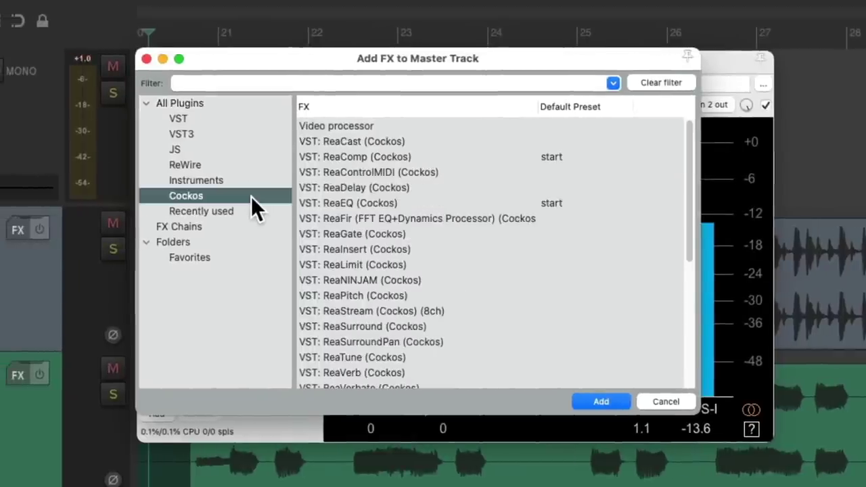
left_click(423, 265)
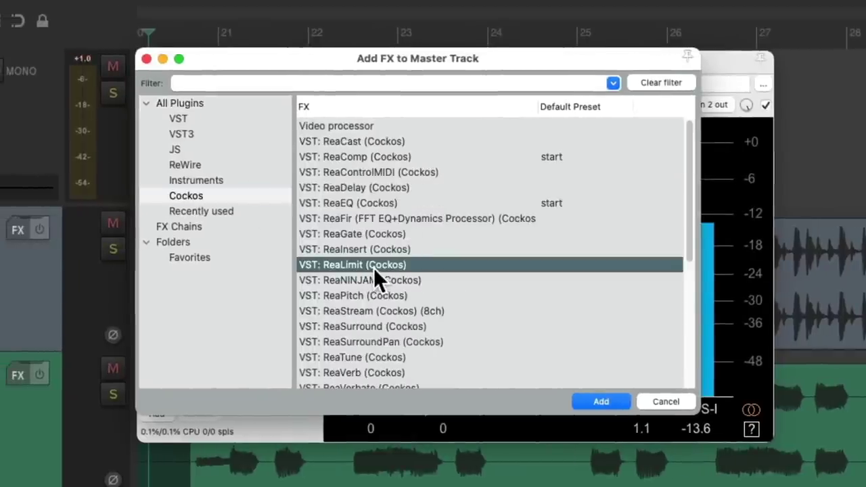
double_click(392, 265)
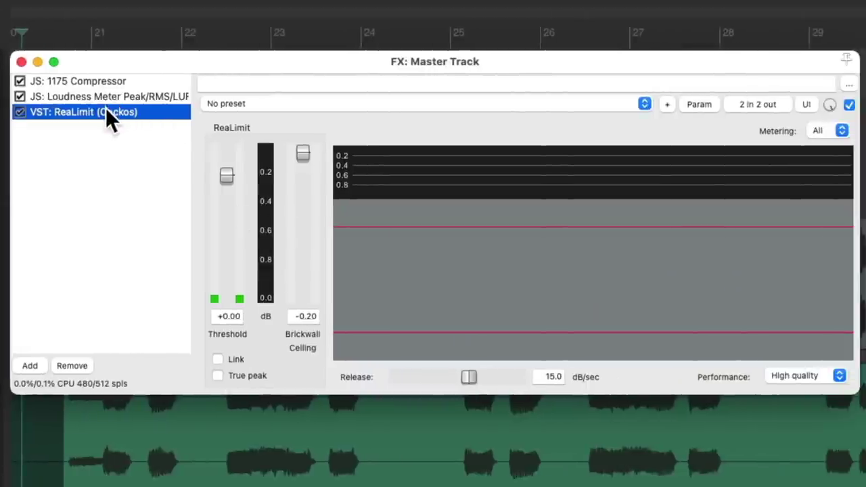
Drag ReaLimit above the Loudness Meter into second place and play the mix through it.
left_click_drag(106, 108, 130, 105)
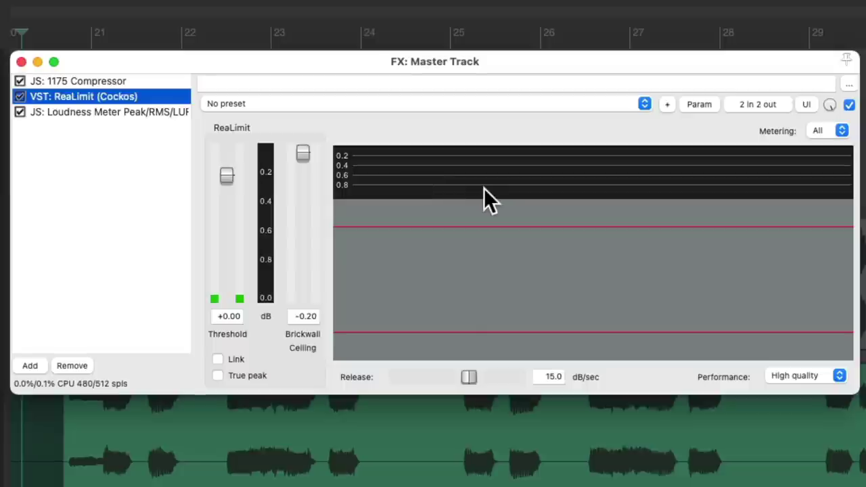
key("space")
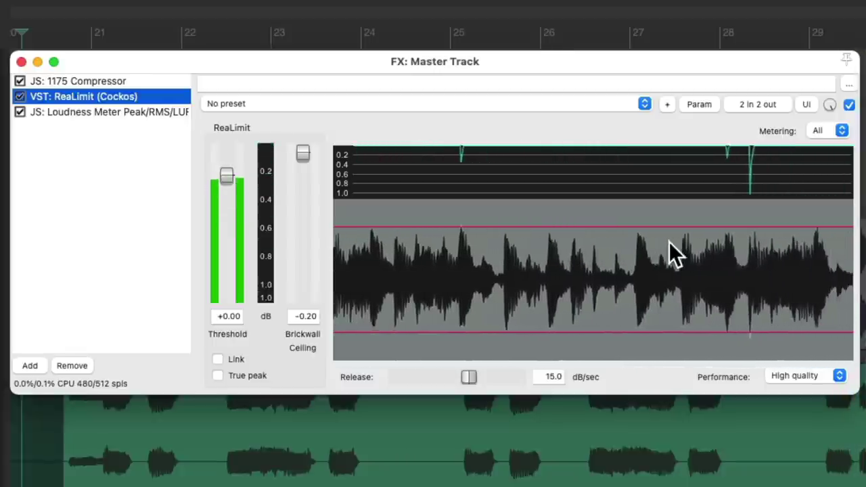
Measure the limited mix on the Loudness Meter: peaks held at -0.2, no clips, about -10.8 LUFS.
left_click(155, 112)
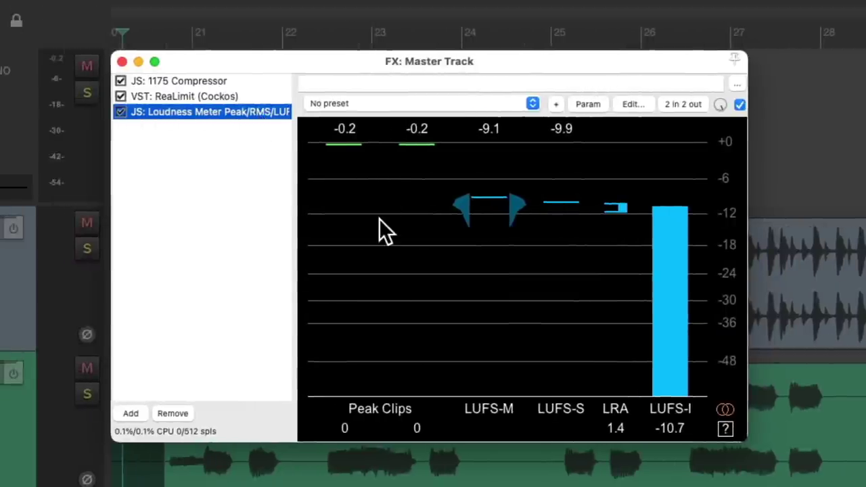
key("space")
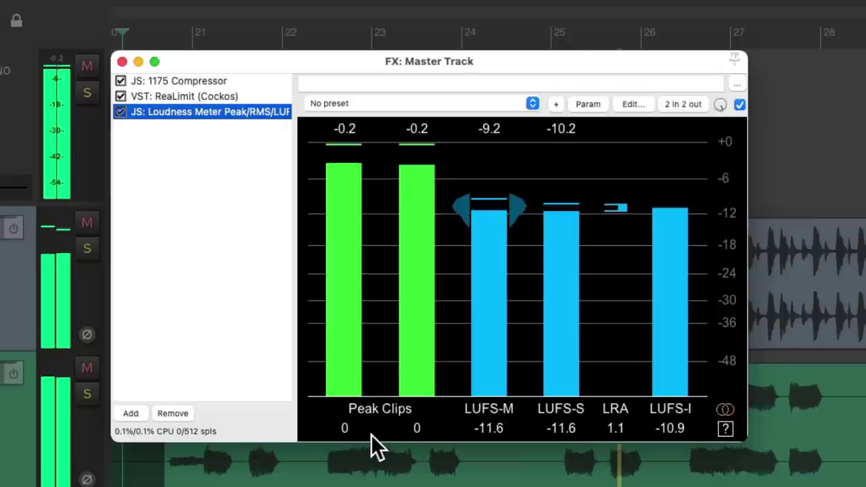
key("space")
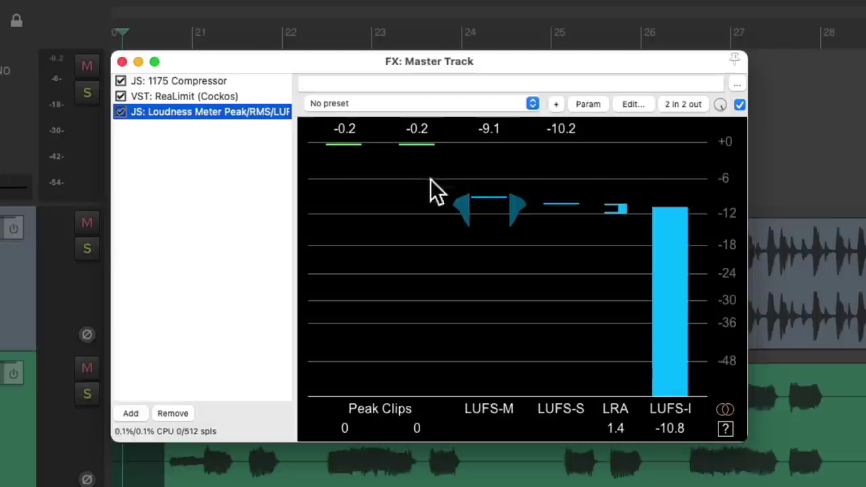
left_click(254, 95)
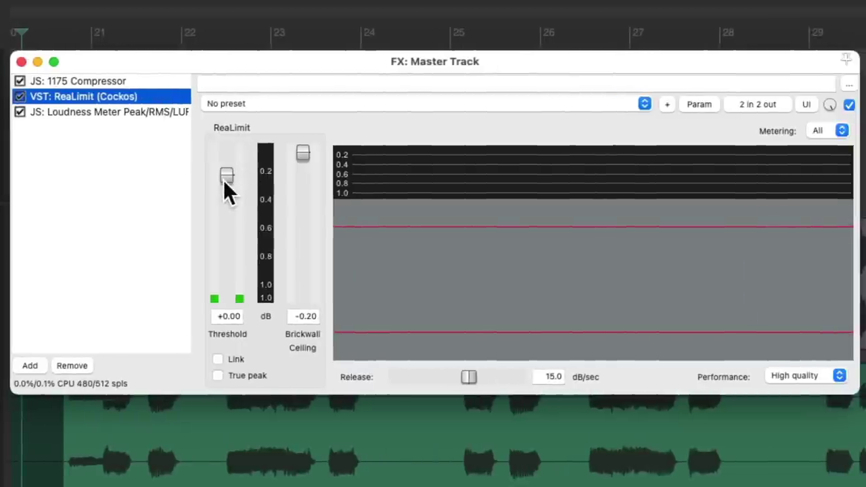
Set ReaLimit's threshold to +1.60 dB and measure a pass at about -12.6 LUFS-I, peaks near -1.0.
left_click_drag(223, 180, 222, 160)
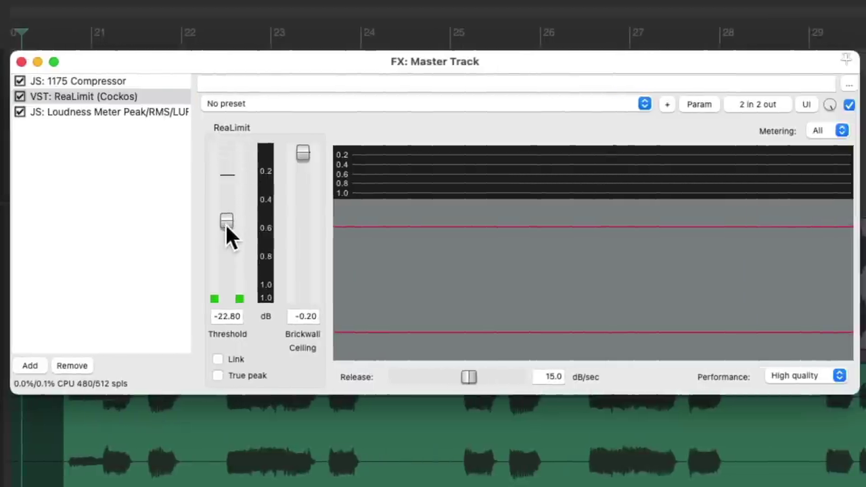
left_click_drag(225, 224, 226, 177)
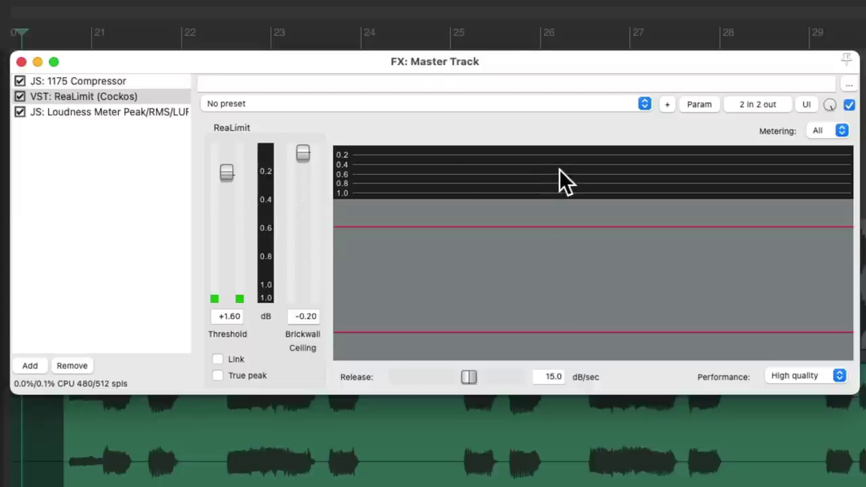
key("space")
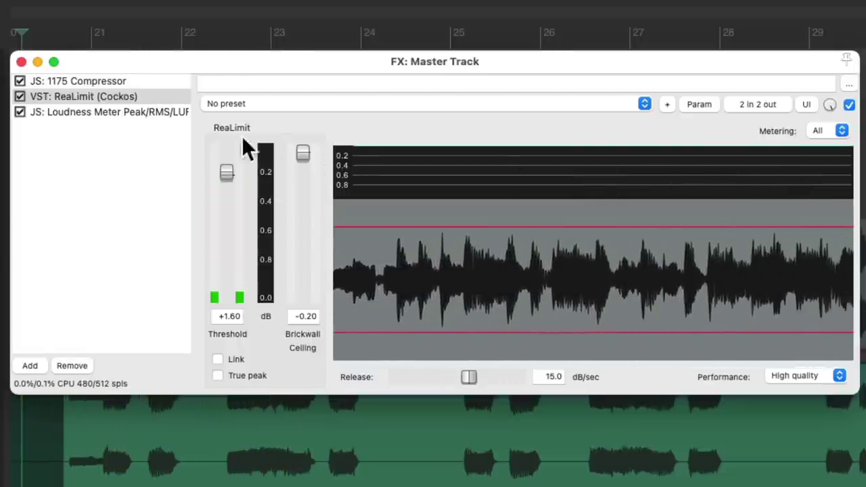
left_click(173, 113)
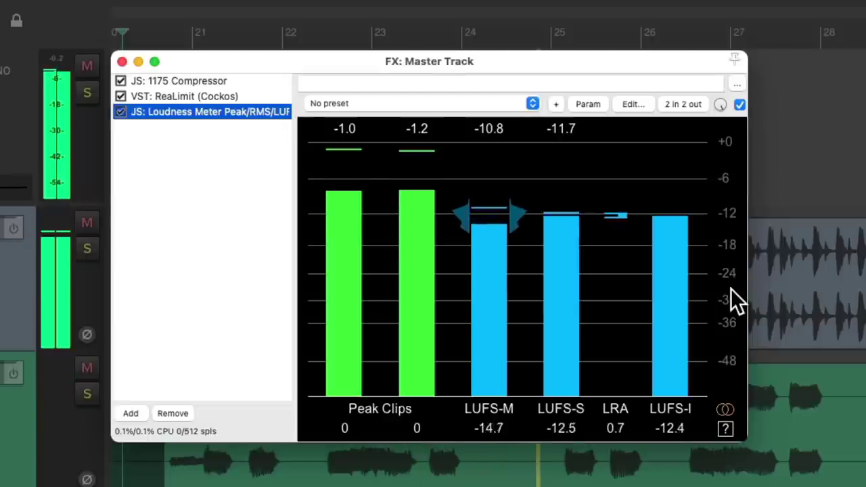
key("space")
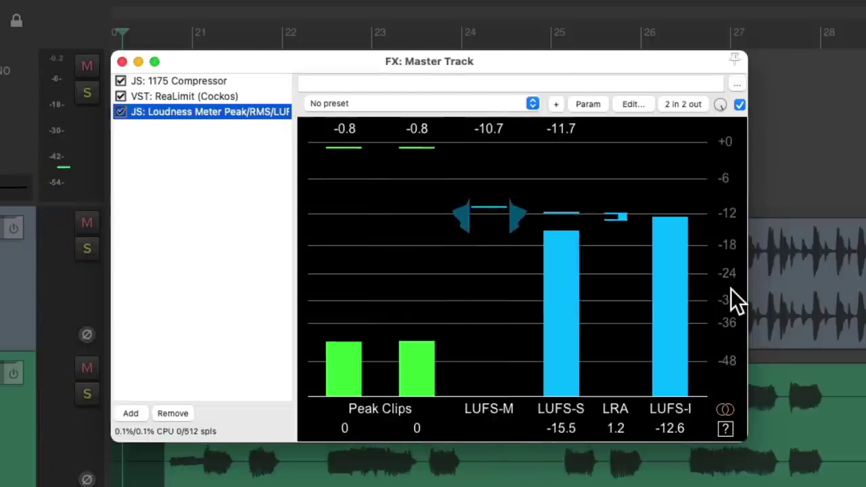
left_click(247, 97)
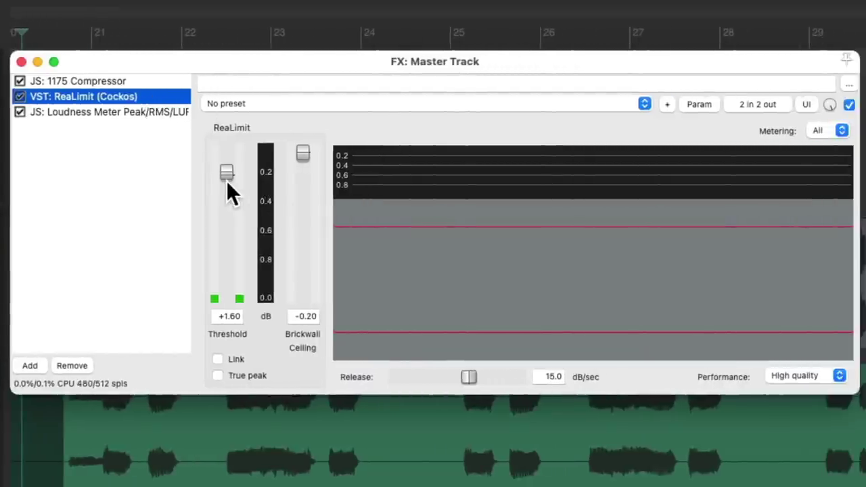
Audition lower ReaLimit thresholds during playback, then reset the threshold to +0.00 dB.
key("space")
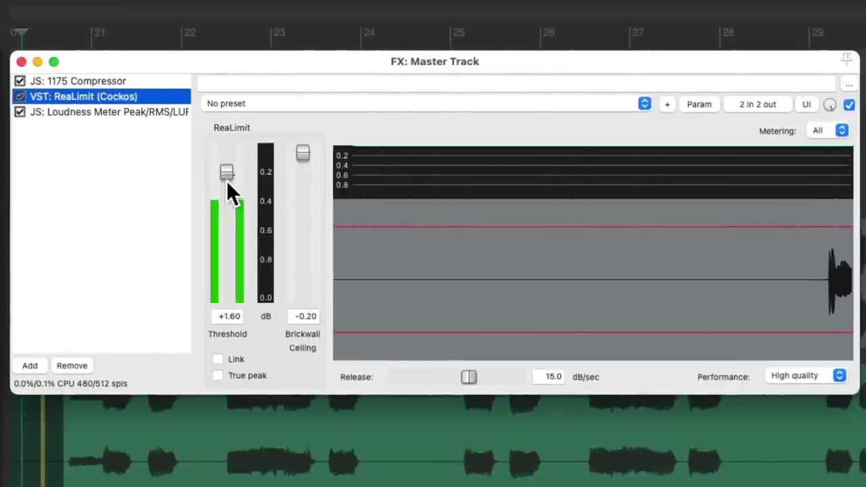
left_click_drag(225, 175, 225, 189)
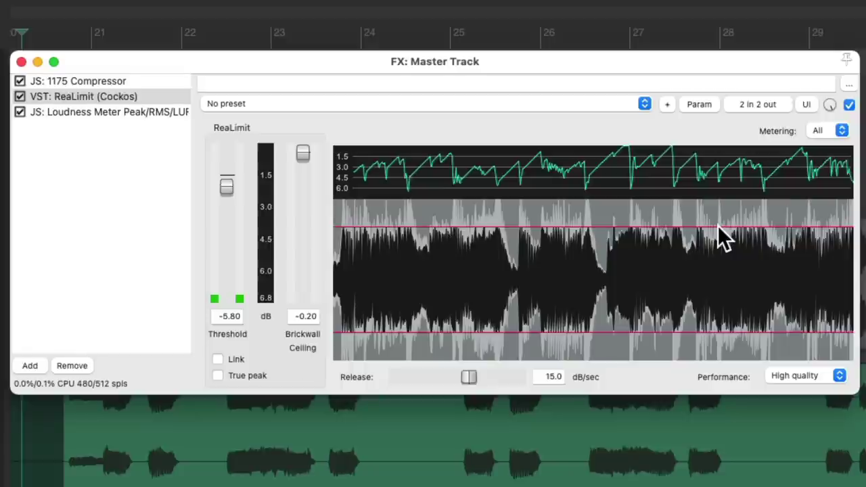
double_click(231, 186)
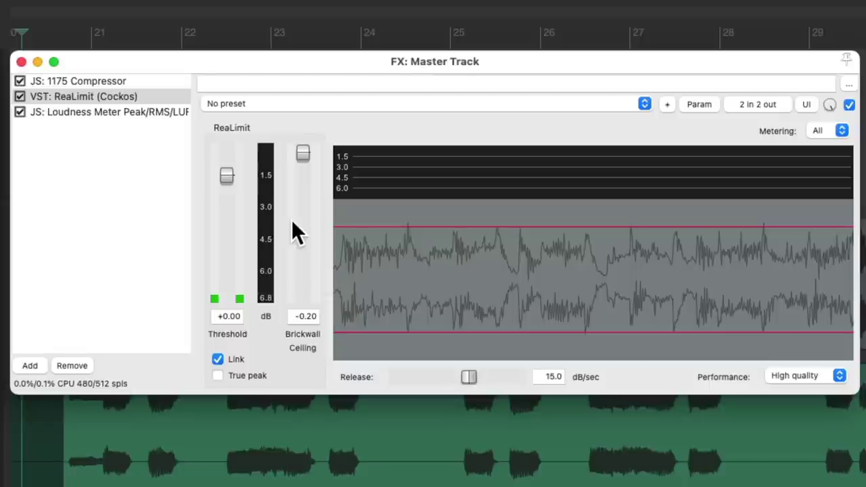
With Link on, lower ReaLimit's threshold and ceiling together to a -5.00 dB threshold during playback.
key("space")
left_click_drag(223, 177, 224, 196)
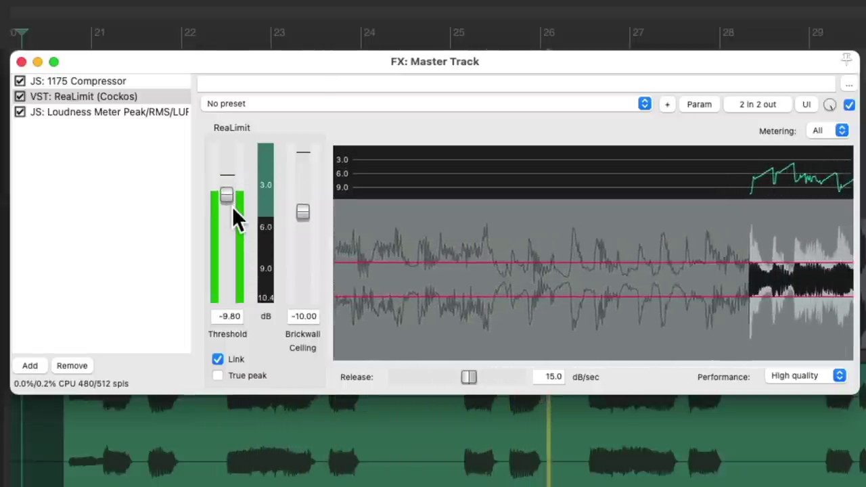
key("space")
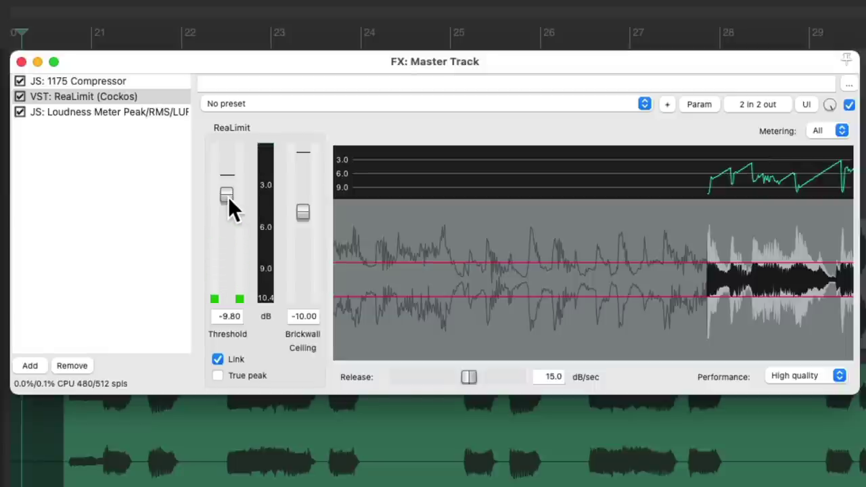
key("space")
left_click_drag(228, 197, 228, 188)
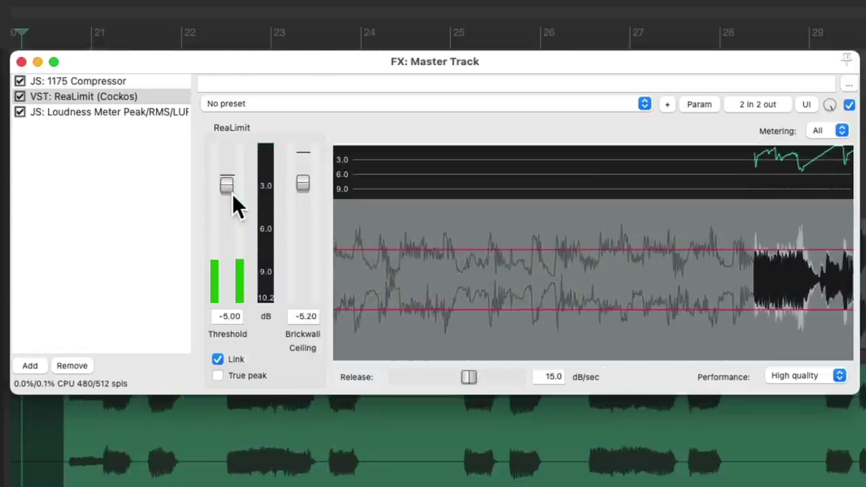
Unlink the ceiling, raise the Brickwall Ceiling to -0.20 dB, audition it, and show the Loudness Meter.
left_click(217, 358)
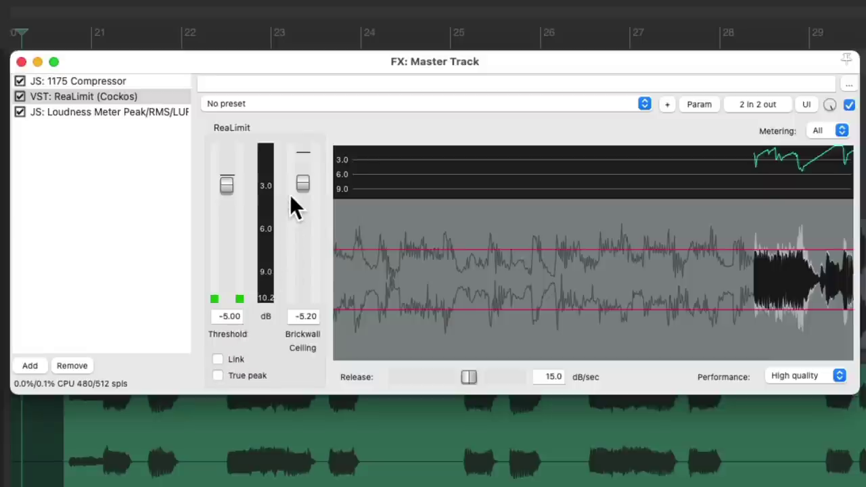
left_click_drag(305, 181, 313, 170)
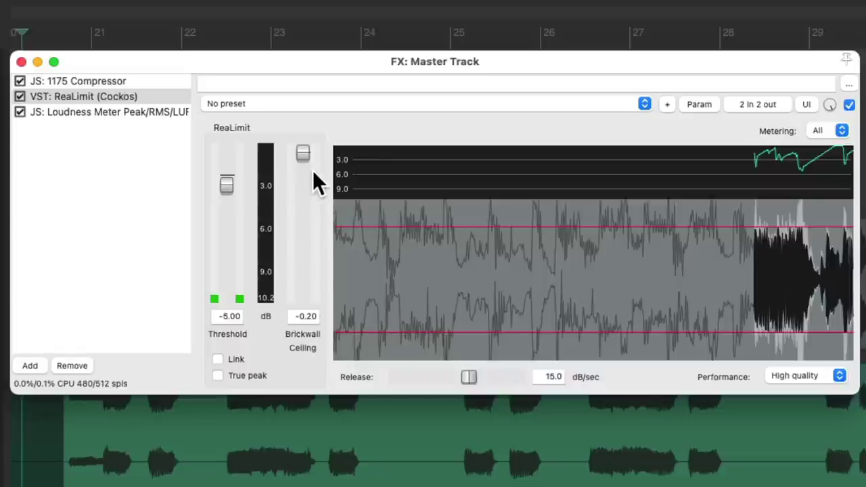
key("space")
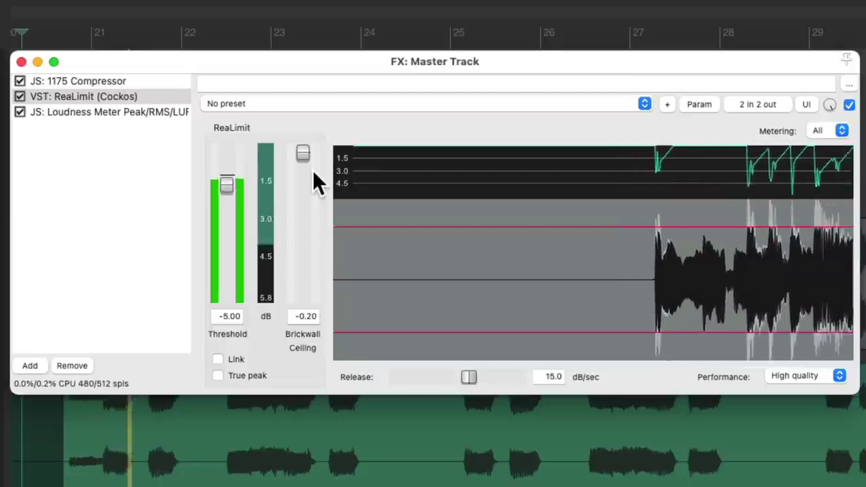
key("space")
left_click(165, 115)
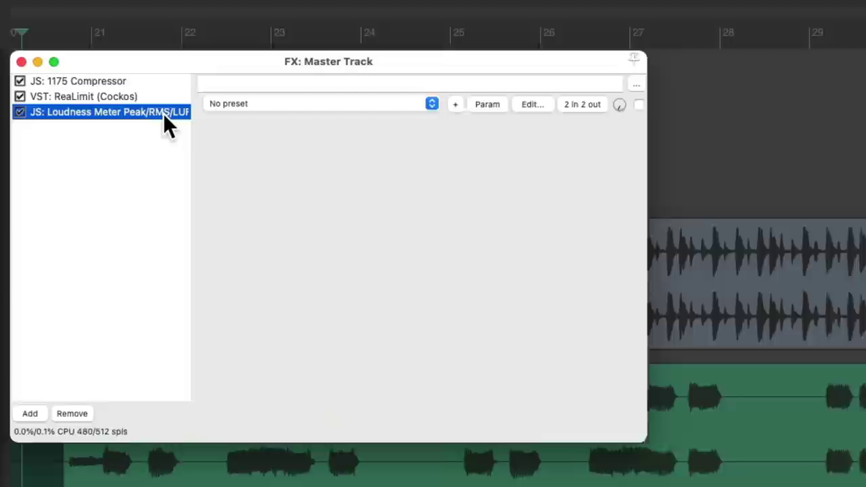
Play the limited mix until the Loudness Meter reads about -7.8 LUFS integrated, then stop.
key("space")
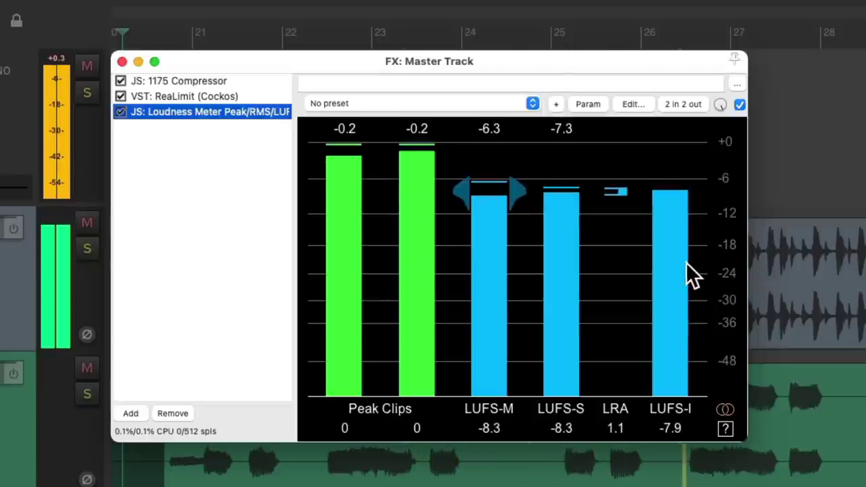
key("space")
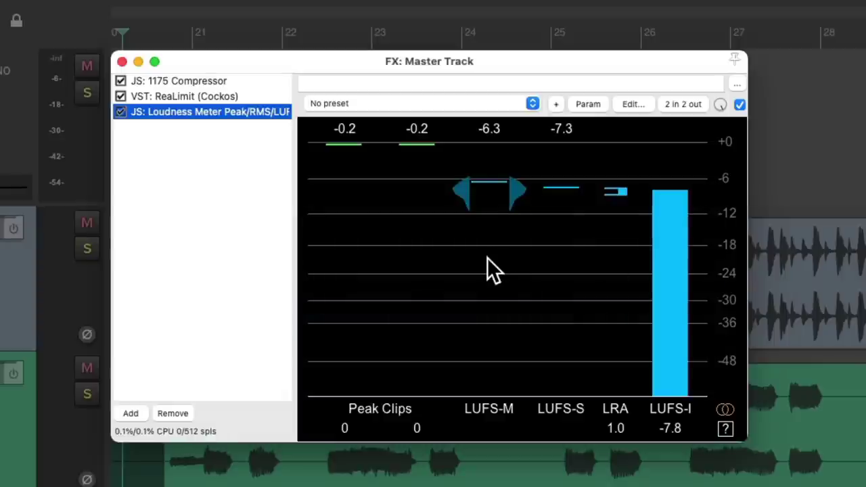
Bring up ReaLimit and drag its threshold down to about -2.60 dB.
left_click(267, 98)
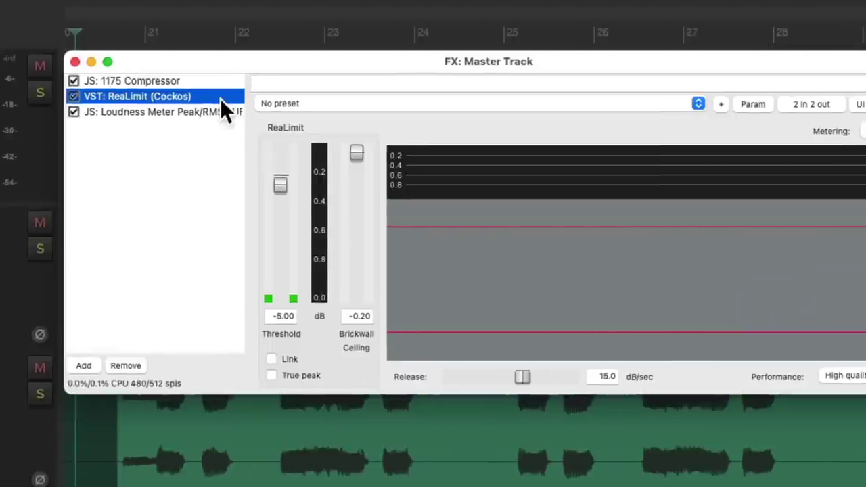
left_click(228, 178)
left_click_drag(227, 173, 225, 177)
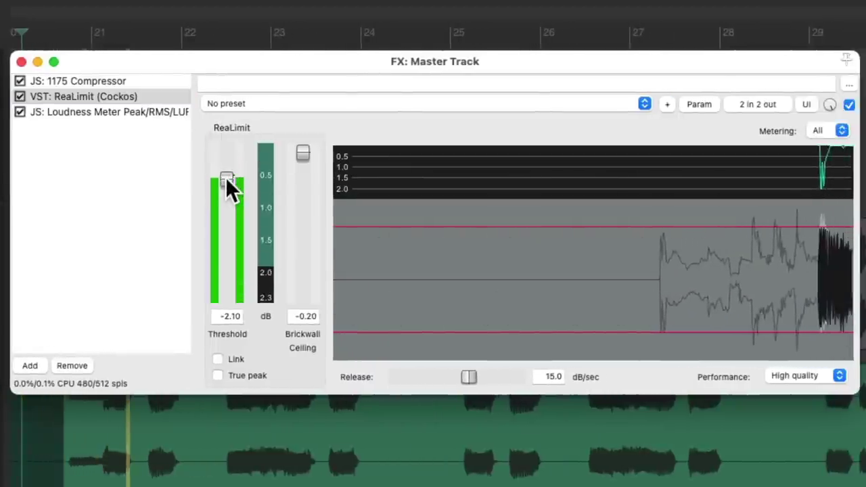
Reset the loudness measurement and compare Loudness Meter readings against ReaLimit's settings while playing.
left_click(157, 112)
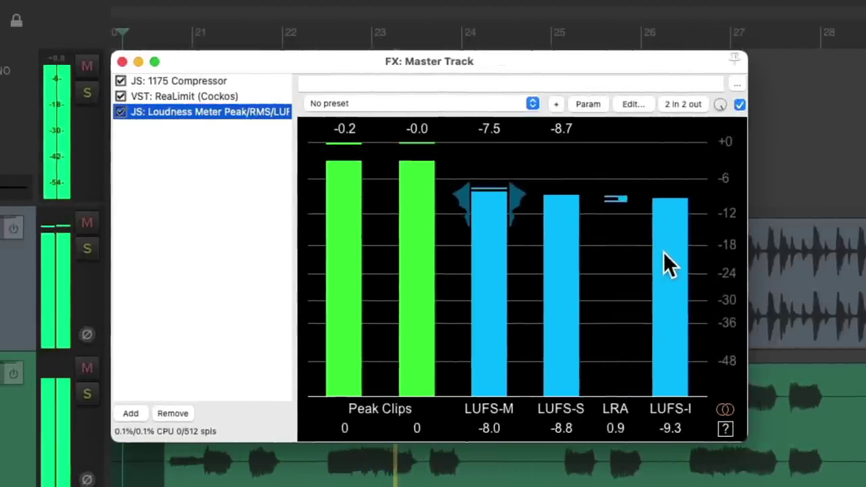
left_click(610, 260)
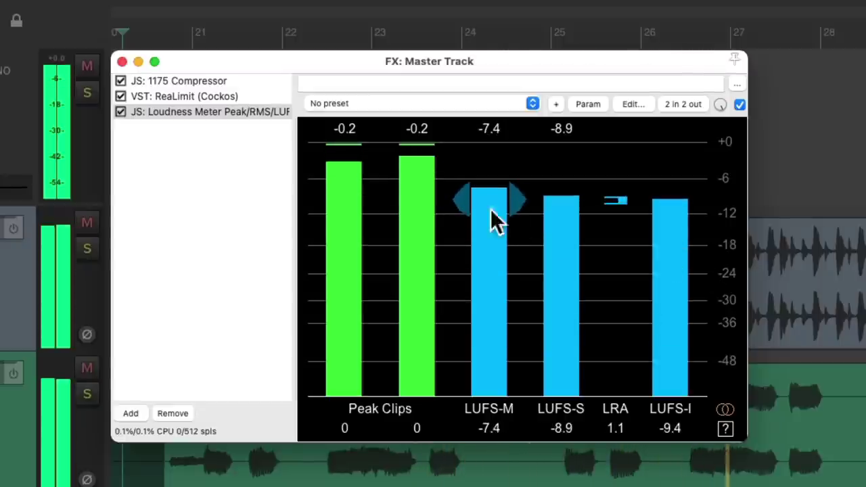
left_click(253, 95)
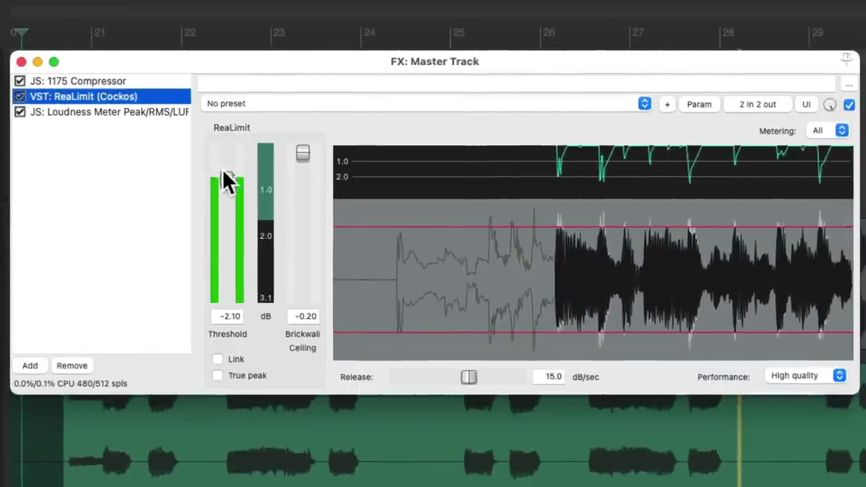
left_click(176, 113)
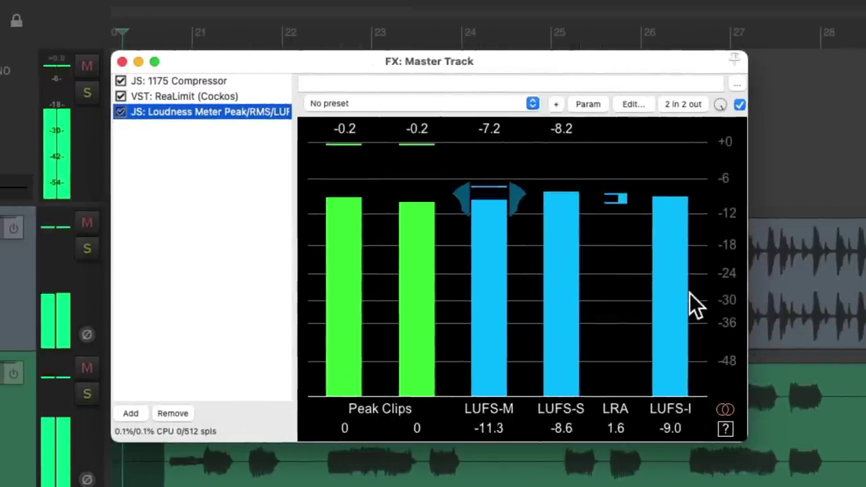
key("space")
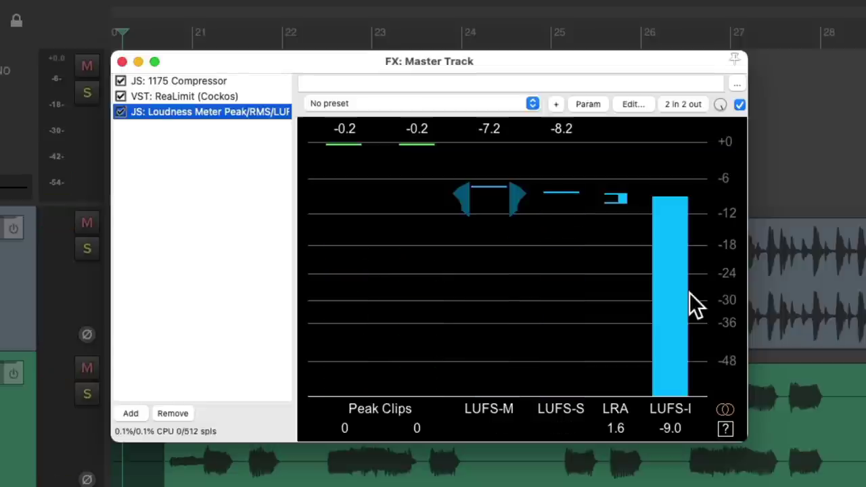
left_click(263, 97)
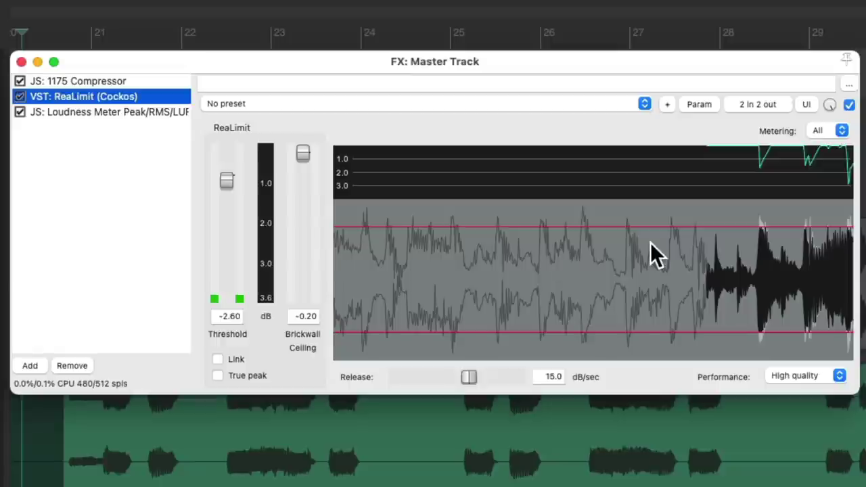
key("space")
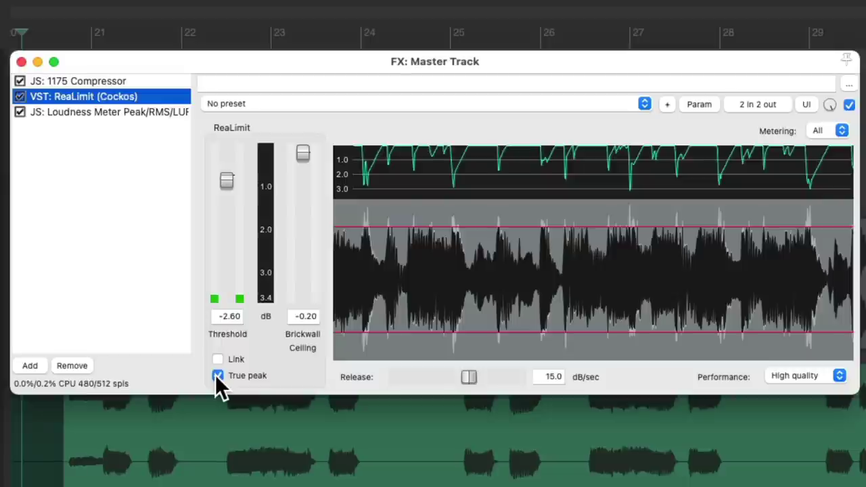
With the mix playing, untick ReaLimit's True peak checkbox.
key("space")
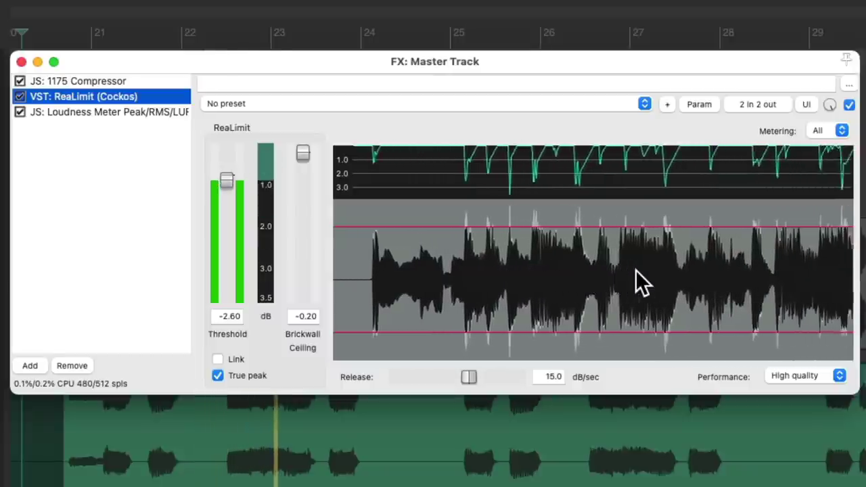
left_click(217, 376)
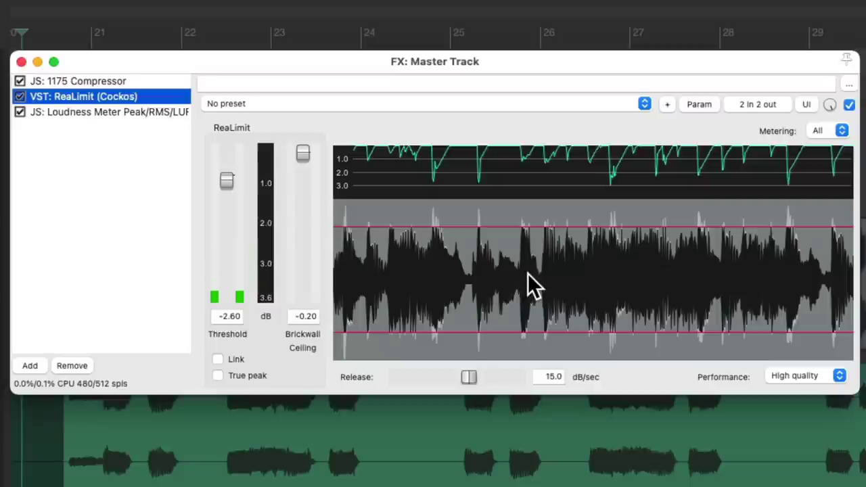
Toggle ReaLimit's 'Freeze display when playback stops' option, watch it during playback, then toggle it again.
right_click(521, 237)
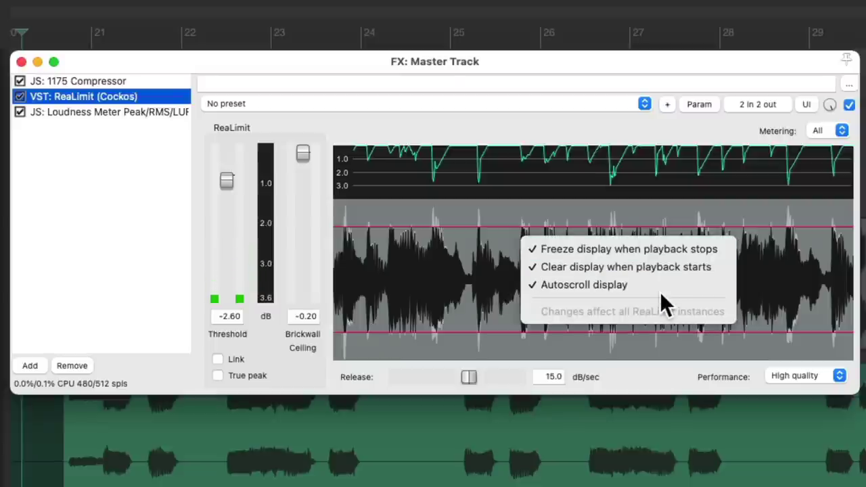
left_click(654, 249)
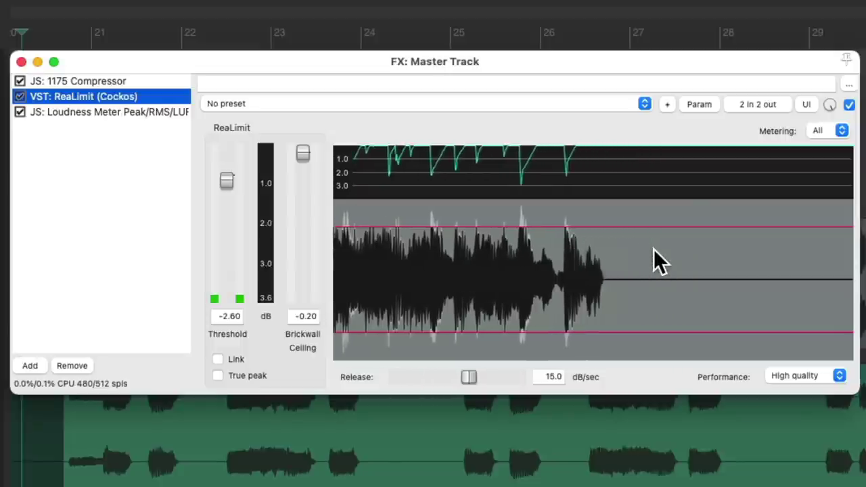
key("space")
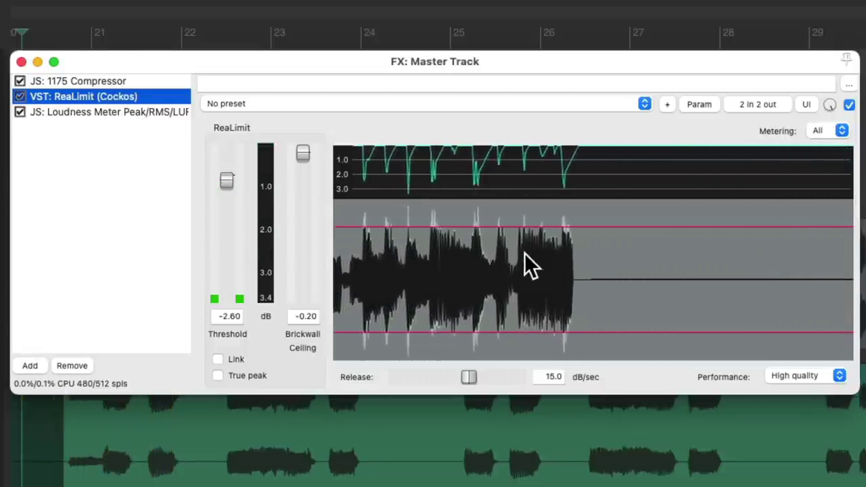
right_click(526, 256)
left_click(529, 268)
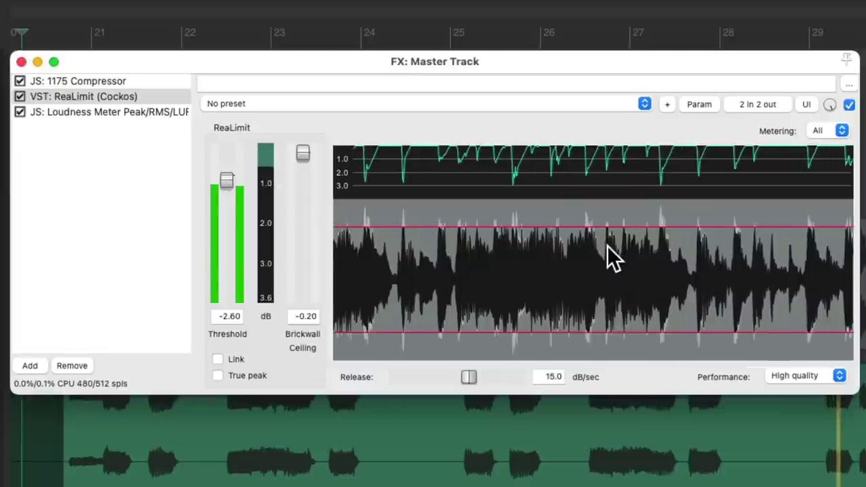
Toggle ReaLimit's 'Clear display when playback starts' off and on, restarting playback to see the display clear.
right_click(528, 252)
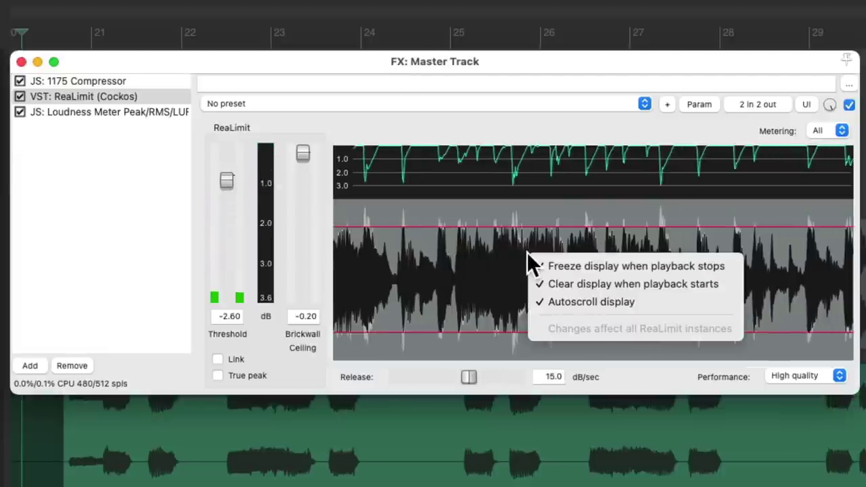
left_click(531, 287)
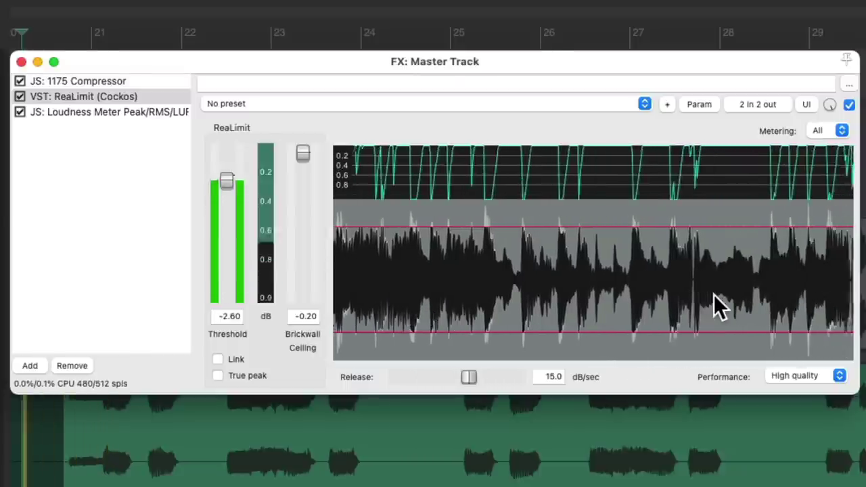
key("space")
key("space")
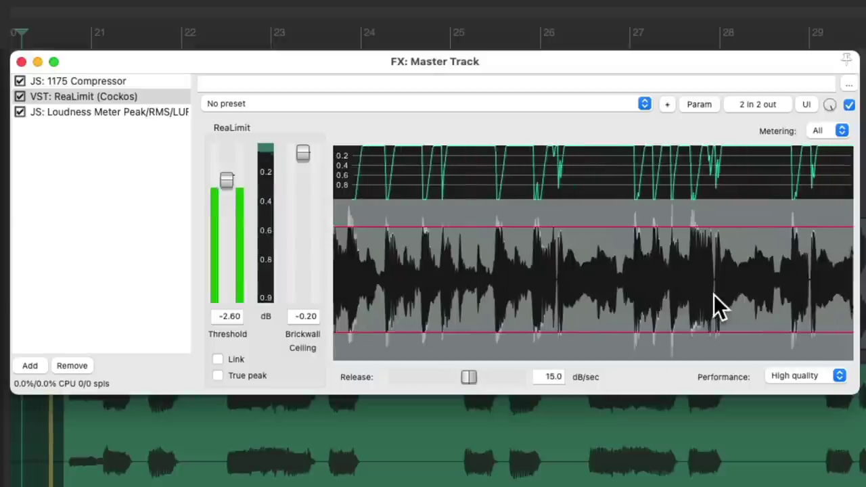
right_click(544, 270)
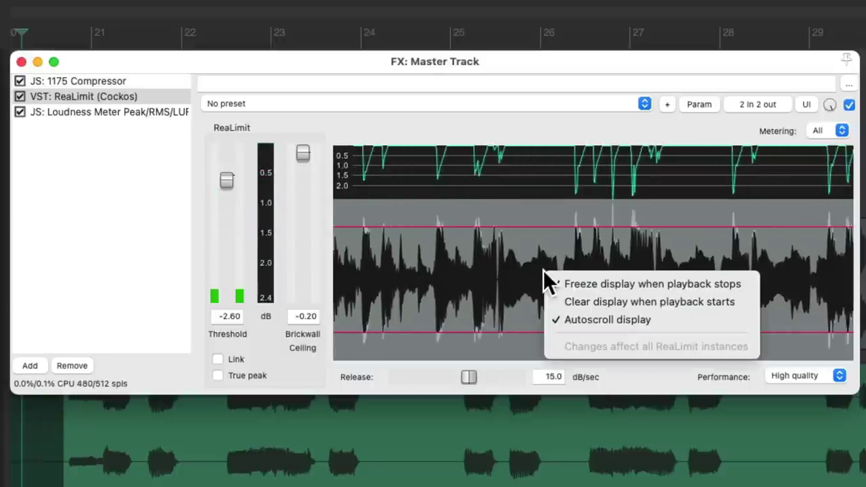
left_click(551, 302)
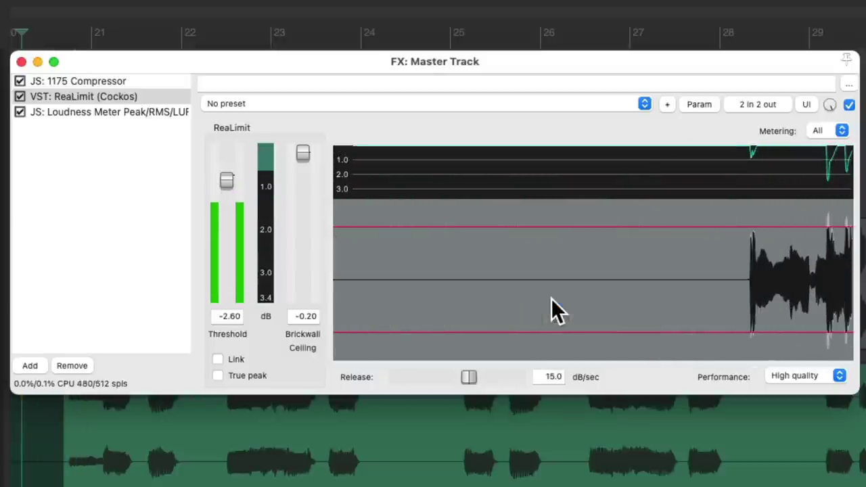
key("space")
key("space")
key("space")
Toggle ReaLimit's 'Autoscroll display' option repeatedly while playing and after stopping playback.
right_click(536, 274)
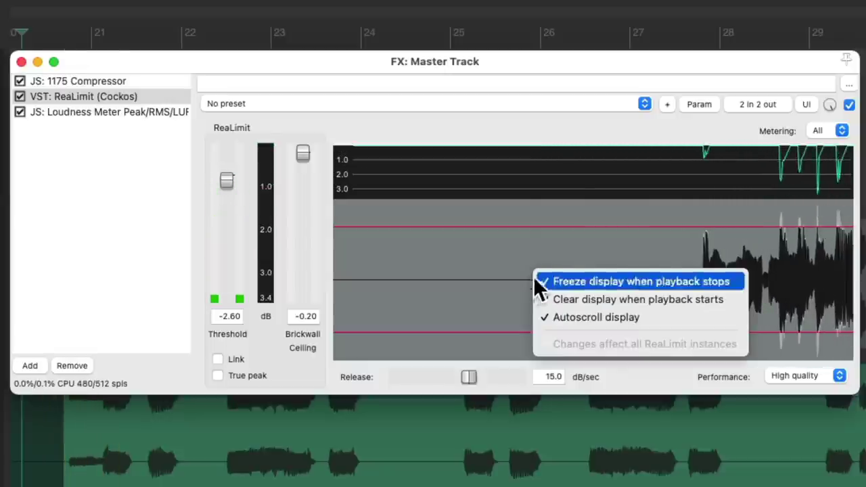
left_click(539, 322)
key("space")
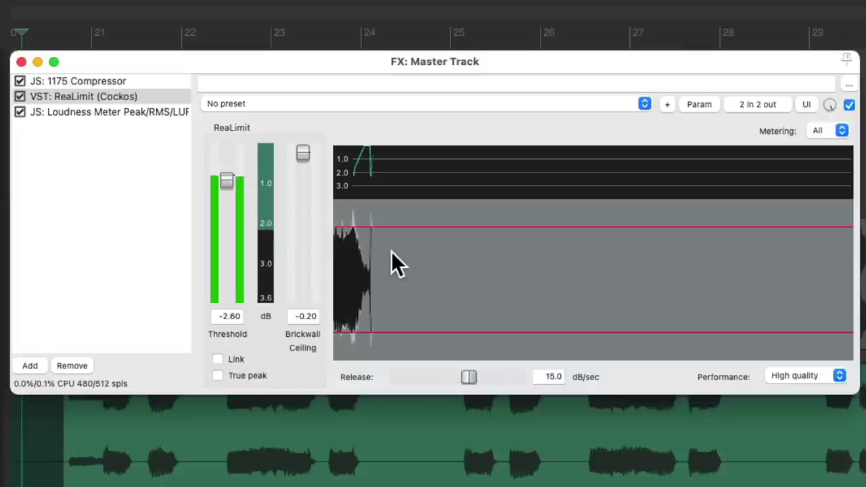
right_click(461, 254)
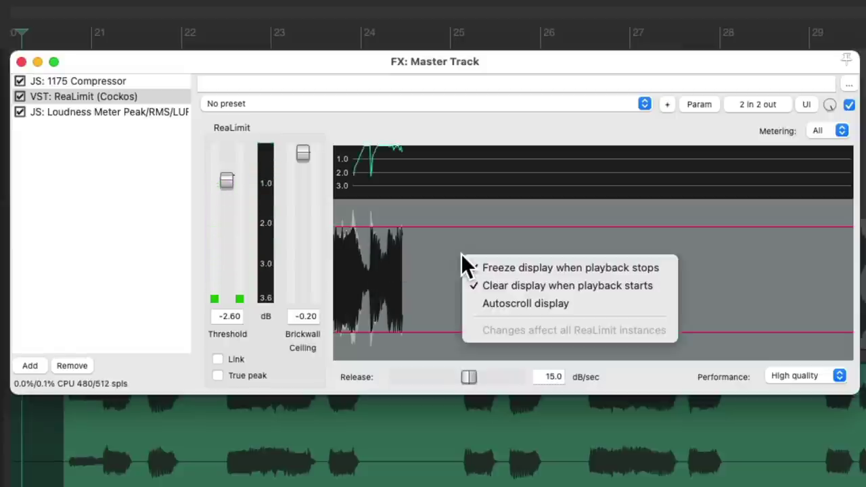
left_click(467, 302)
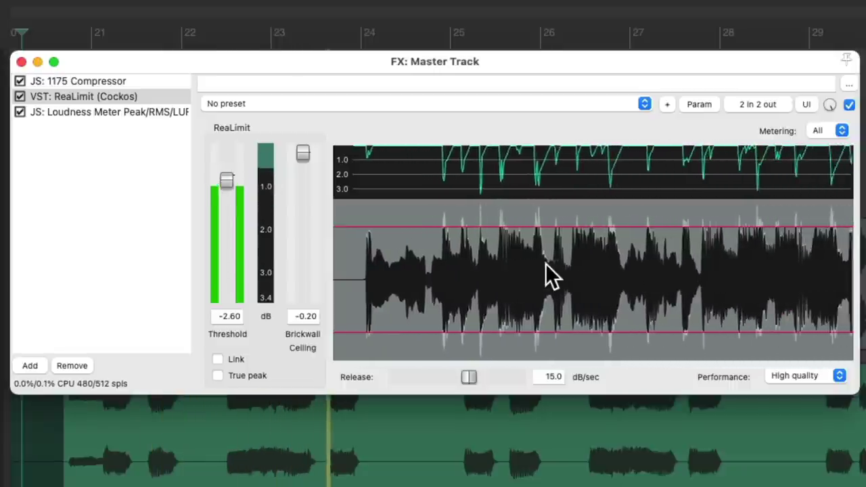
right_click(545, 266)
left_click(550, 315)
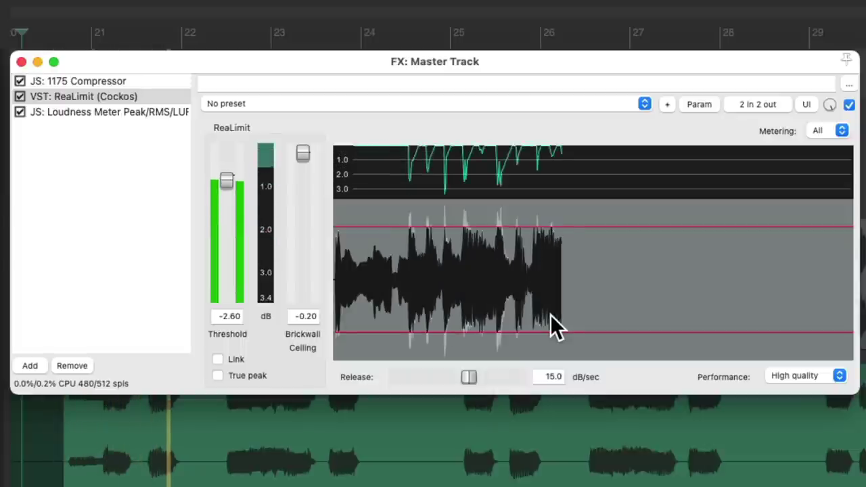
key("space")
right_click(533, 279)
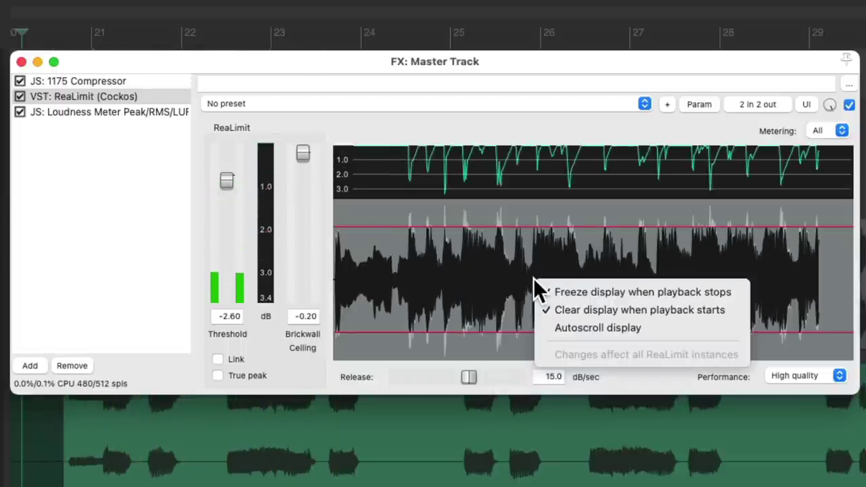
left_click(543, 329)
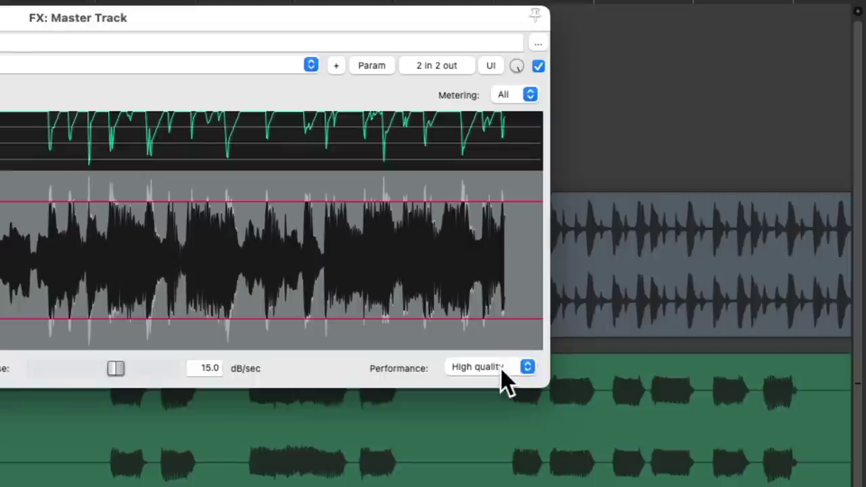
Choose Low latency from ReaLimit's Performance dropdown.
left_click(565, 369)
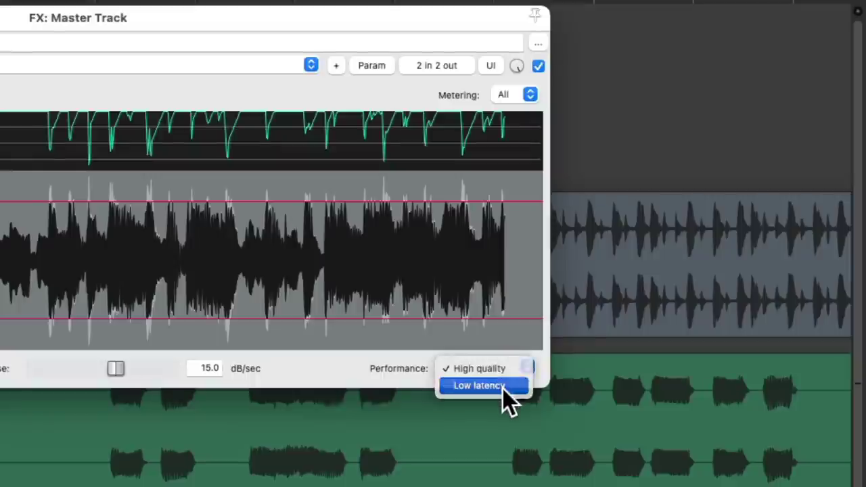
left_click(502, 388)
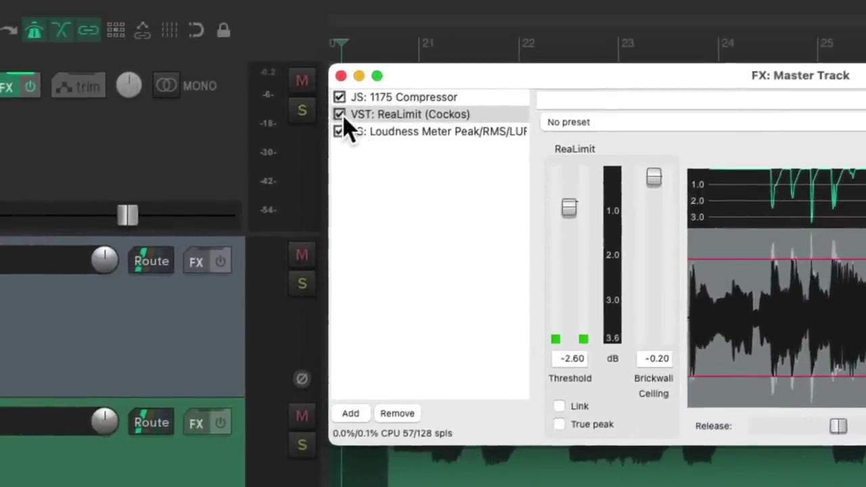
Bypass and re-enable ReaLimit, lower its threshold to -2.70 dB, and check the Loudness Meter readings.
left_click(340, 115)
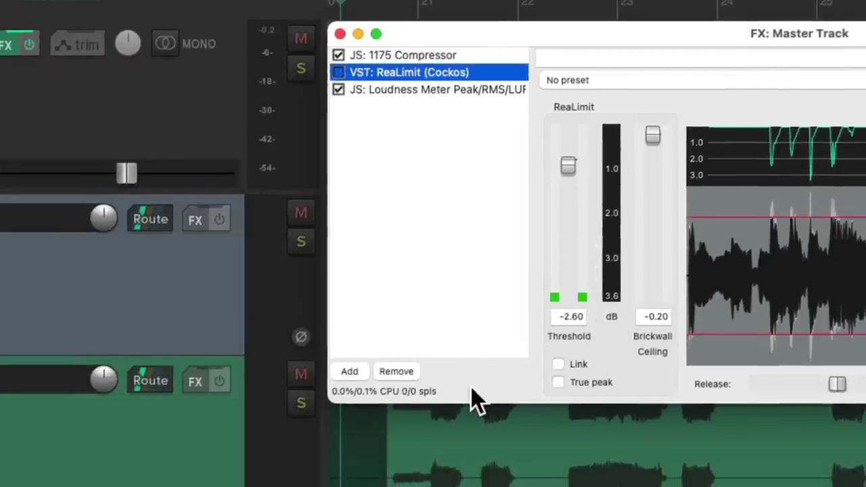
left_click(343, 73)
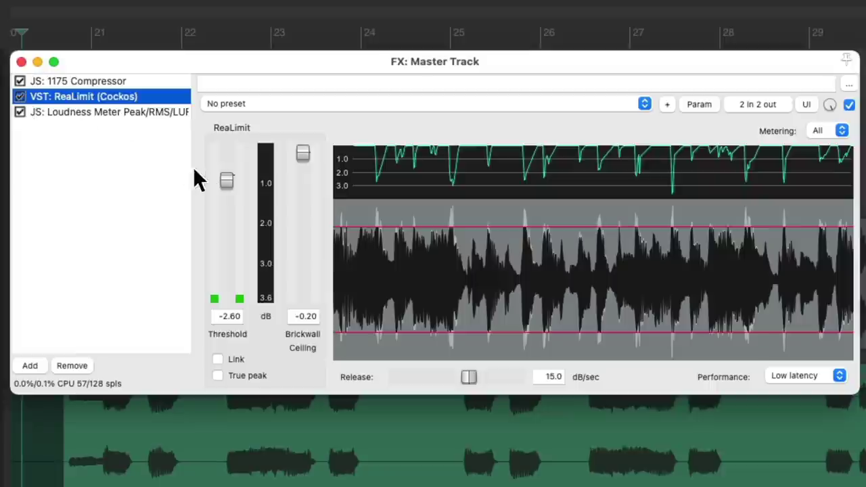
mouse_move(223, 180)
left_mouse_down()
mouse_move(222, 156)
mouse_move(224, 180)
left_mouse_up()
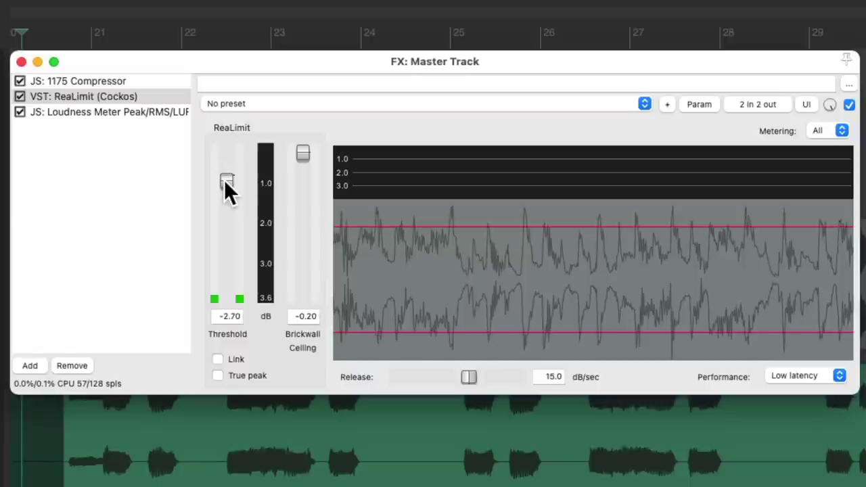
left_click(165, 111)
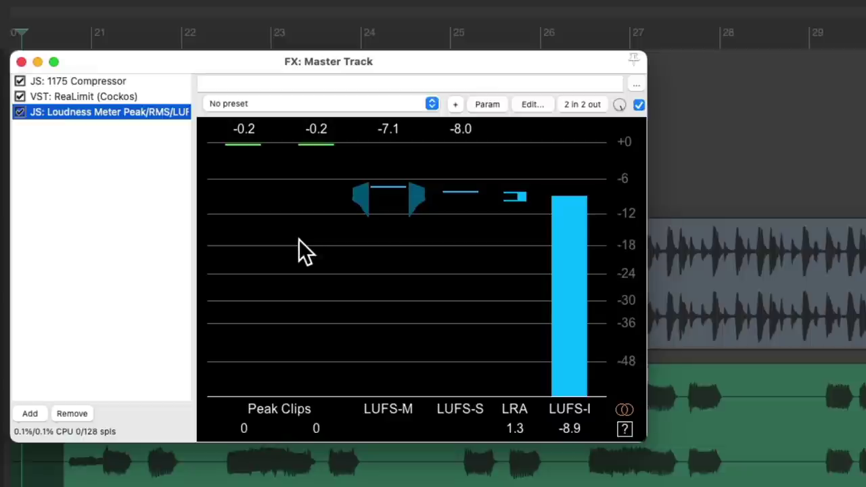
left_click(146, 96)
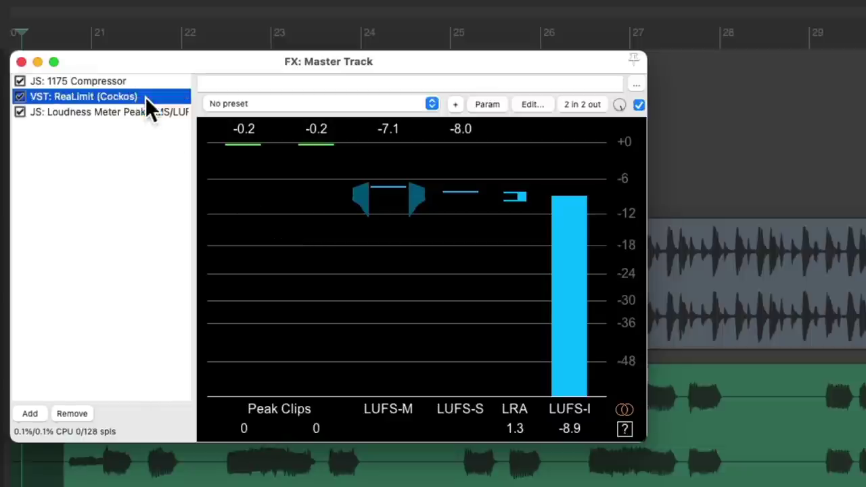